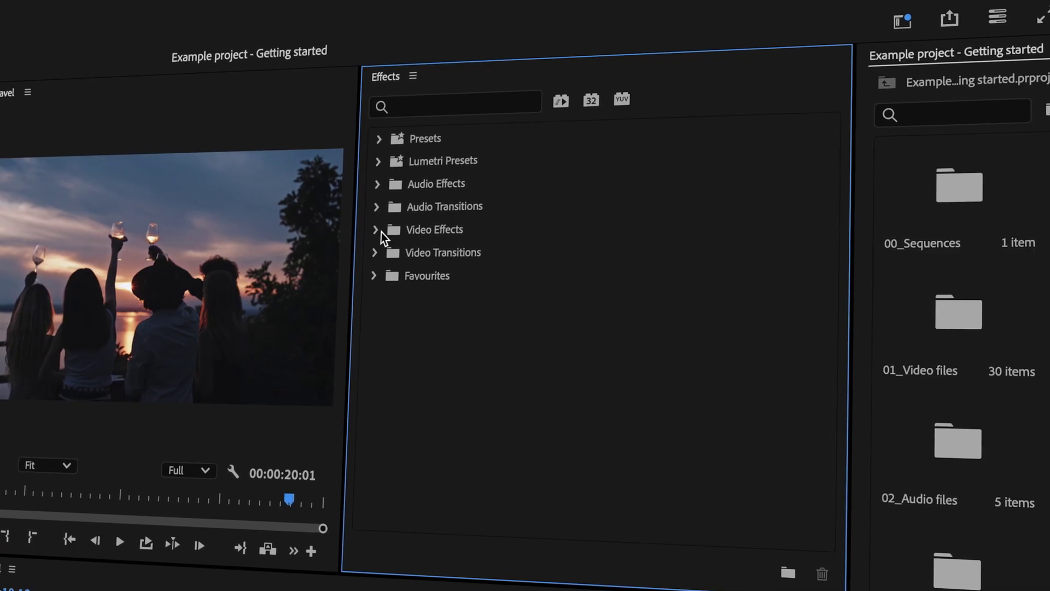
Expand Video Effects and Video Transitions in the Effects panel to show the Film Impact folders.
{"action": "left_click_drag", "start_coordinate": [835, 241], "coordinate": [832, 310]}
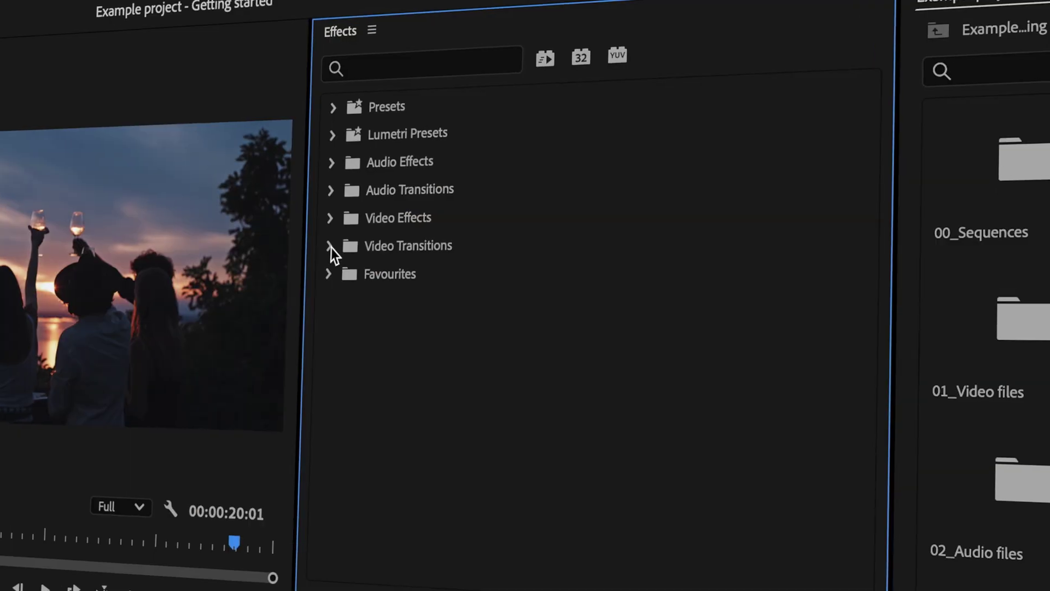
{"action": "left_click", "coordinate": [330, 246]}
{"action": "left_click_drag", "start_coordinate": [865, 356], "coordinate": [863, 445]}
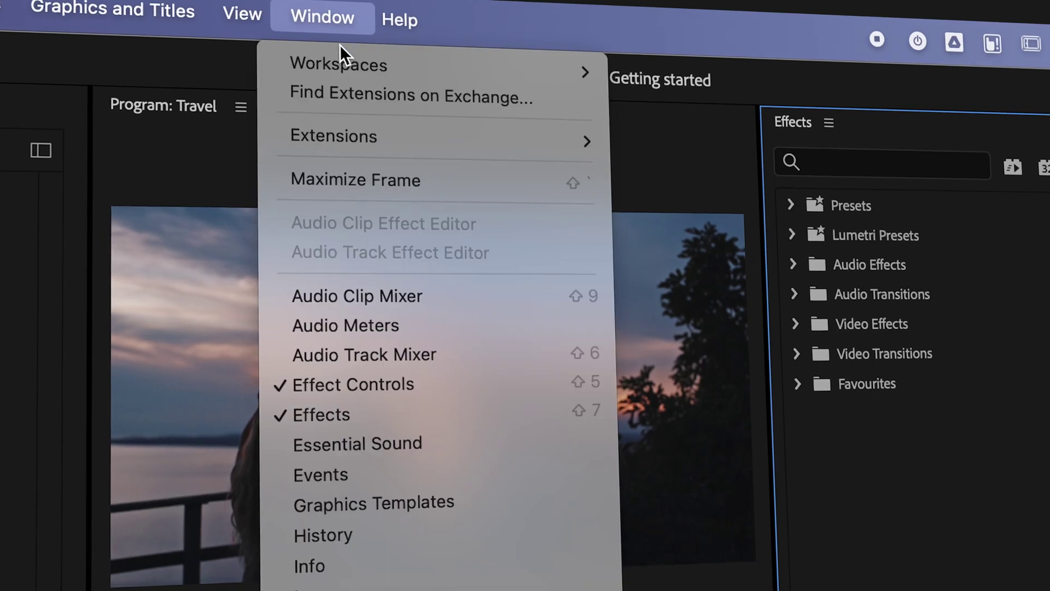
Open the Film Impact Dashboard from Window > Extensions and apply Light Leaks FX to the clip.
{"action": "mouse_move", "coordinate": [423, 179]}
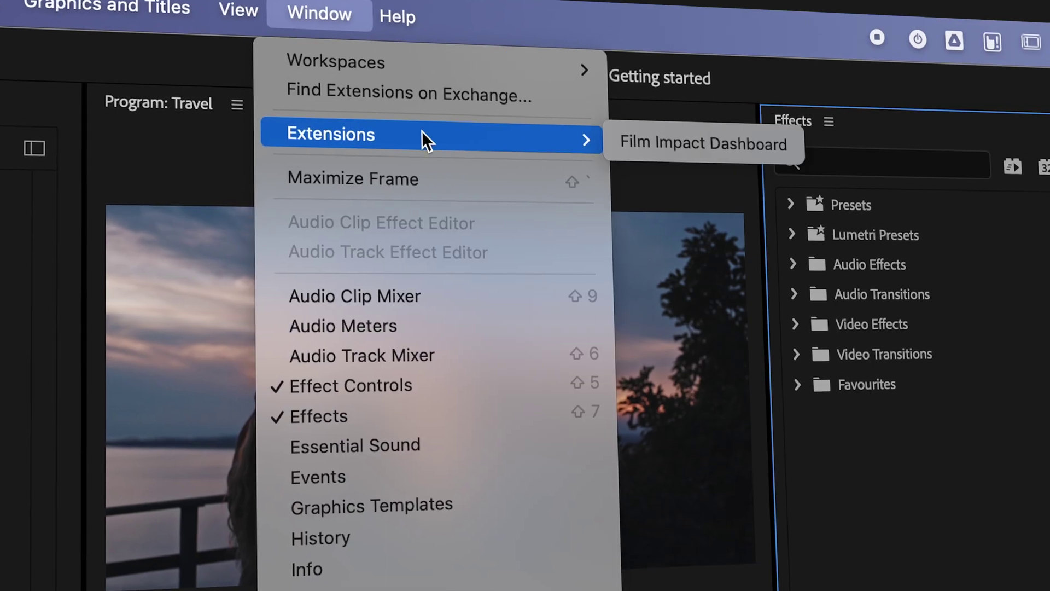
{"action": "left_click", "coordinate": [684, 148]}
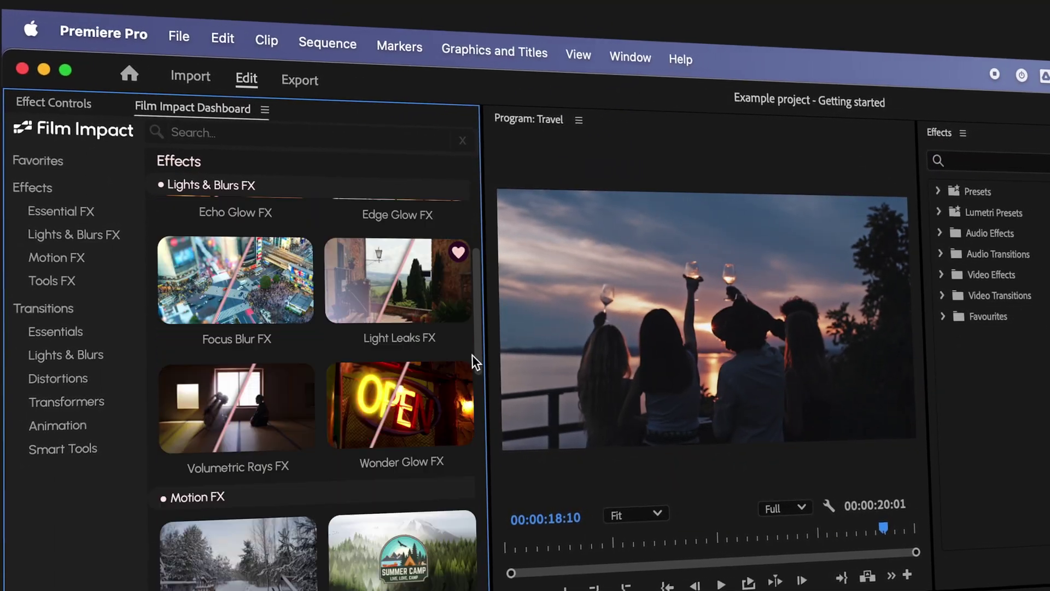
{"action": "scroll", "coordinate": [472, 354], "scroll_direction": "down", "scroll_amount": 20}
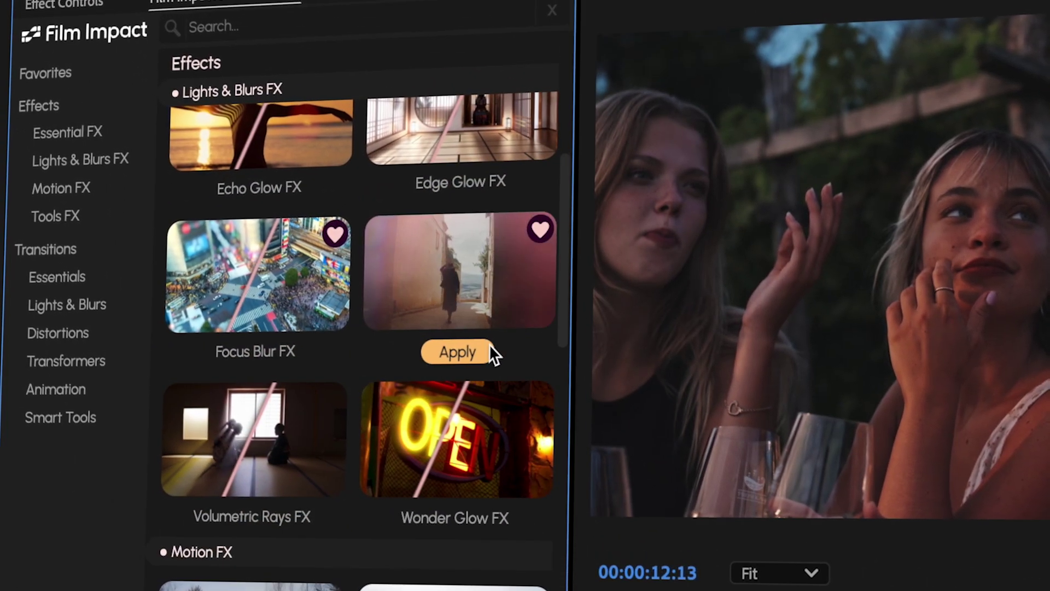
{"action": "left_click", "coordinate": [485, 354]}
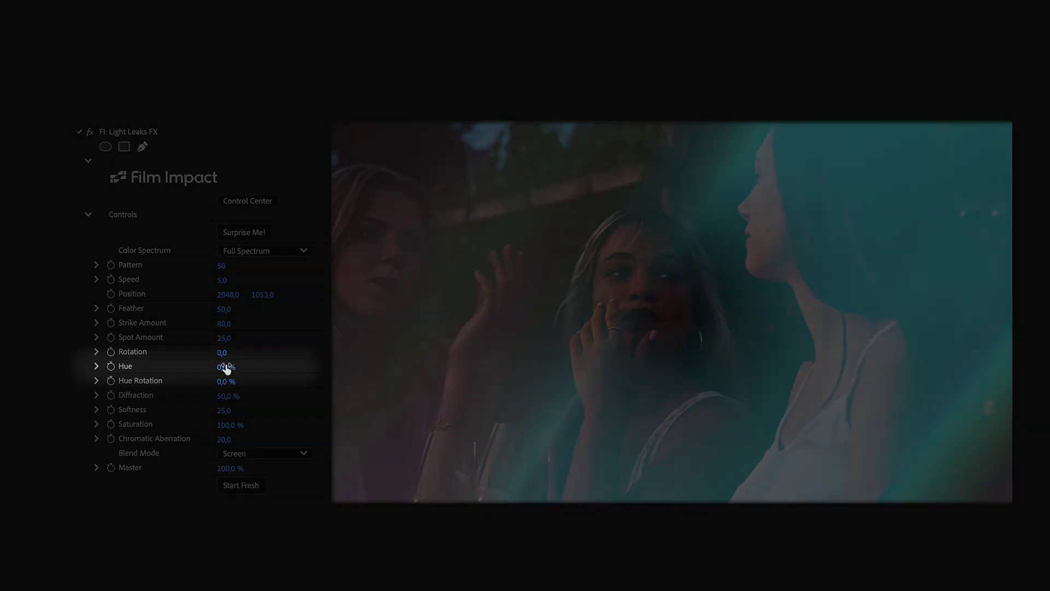
Scrub the Light Leaks FX Hue in Effect Controls to 56 % for a magenta tint.
{"action": "left_click_drag", "start_coordinate": [226, 369], "coordinate": [256, 369]}
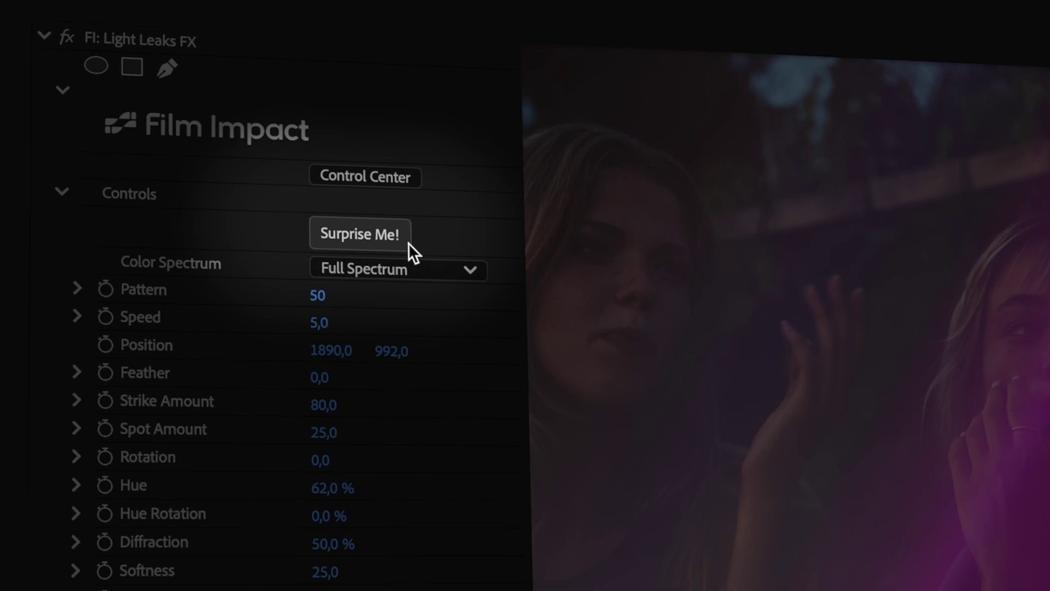
Randomise Light Leaks FX four times with Surprise Me! for new colour looks.
{"action": "left_click", "coordinate": [408, 243]}
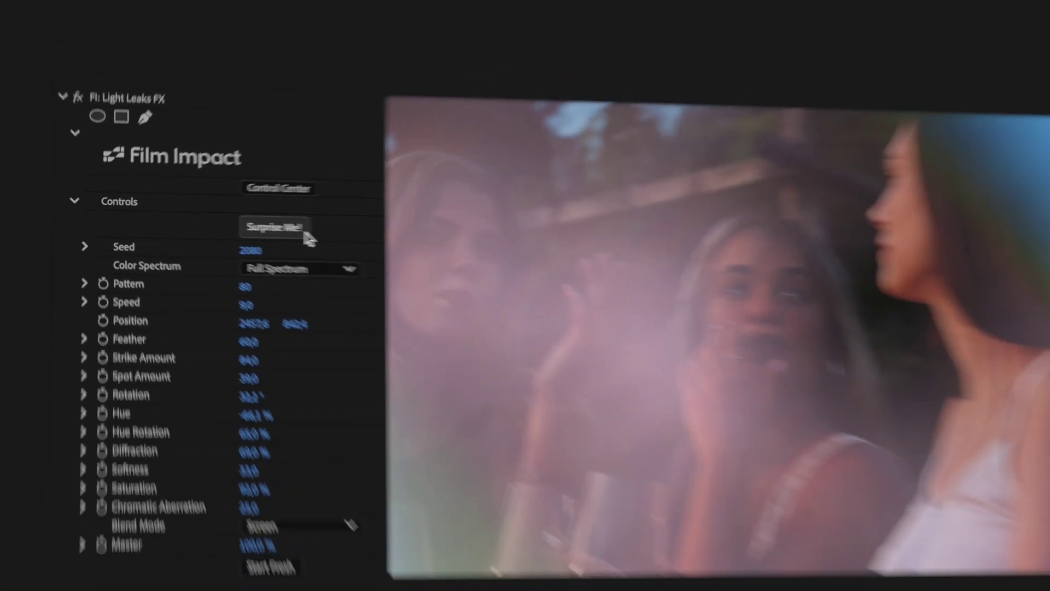
{"action": "left_click", "coordinate": [307, 232]}
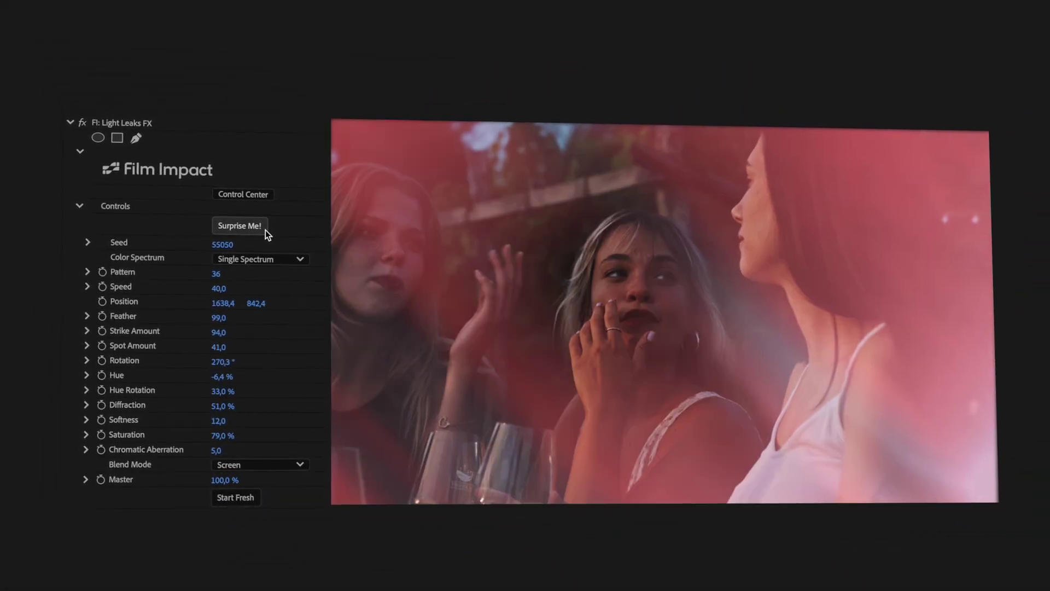
{"action": "left_click", "coordinate": [265, 230]}
{"action": "left_click", "coordinate": [265, 231]}
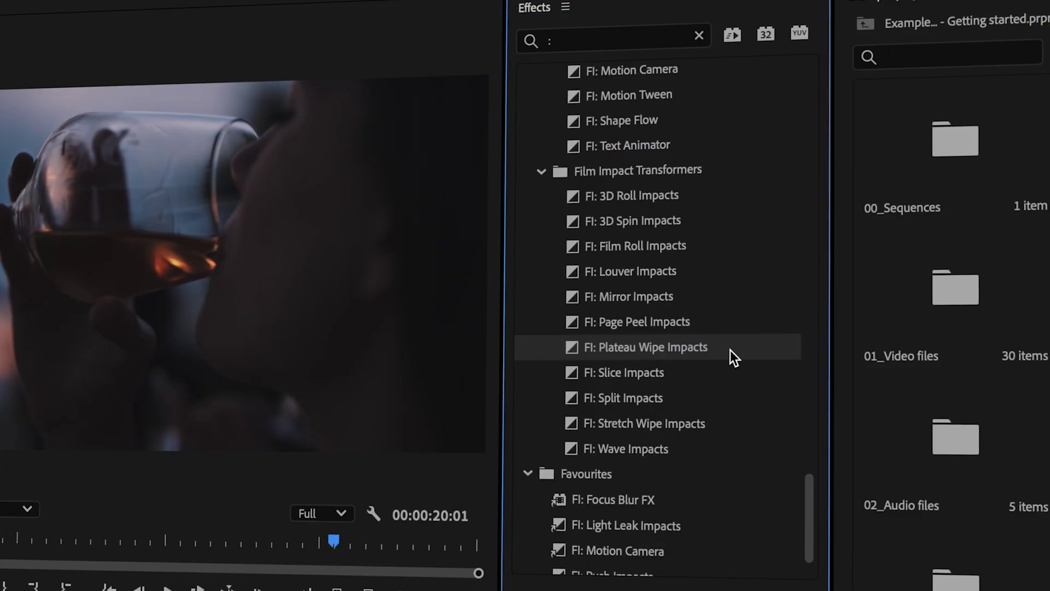
Place FI: Plateau Wipe Impacts on the cut and randomise it three times with Surprise Me!
{"action": "left_click_drag", "start_coordinate": [731, 356], "coordinate": [569, 416]}
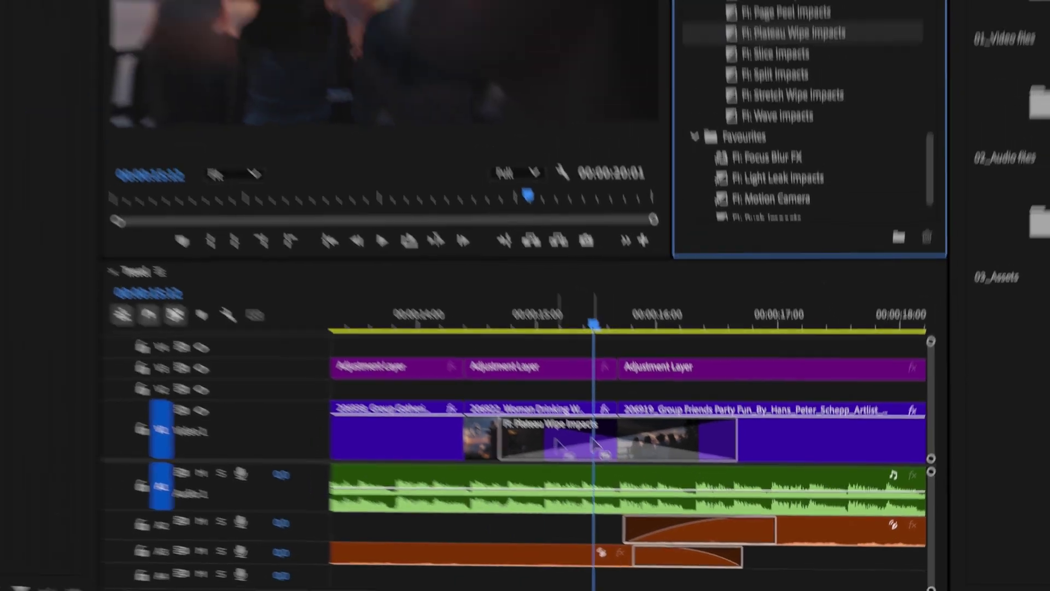
{"action": "left_click", "coordinate": [494, 385]}
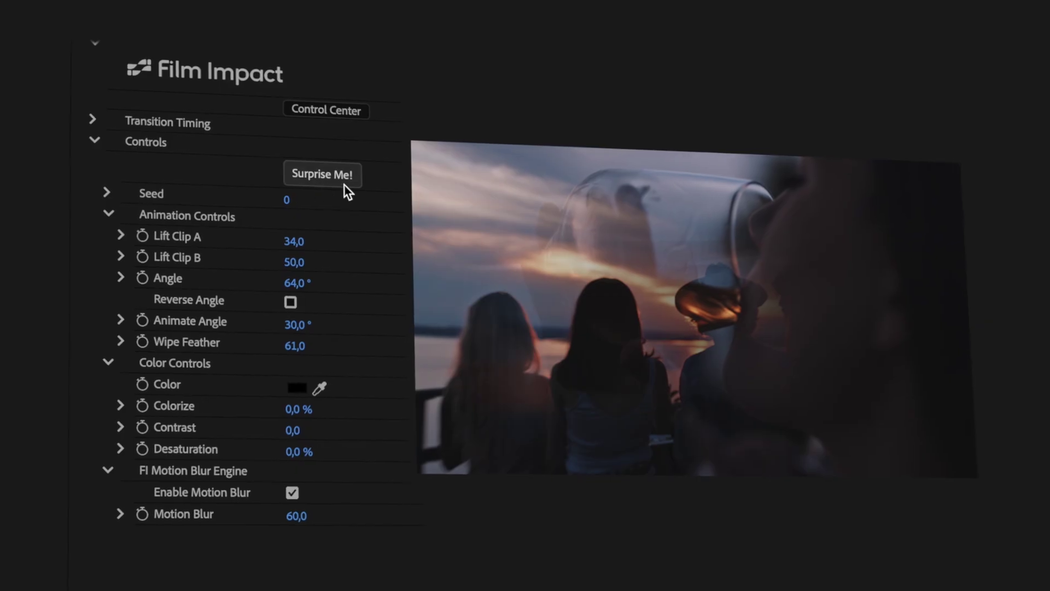
{"action": "left_click", "coordinate": [346, 183]}
{"action": "left_click", "coordinate": [344, 184]}
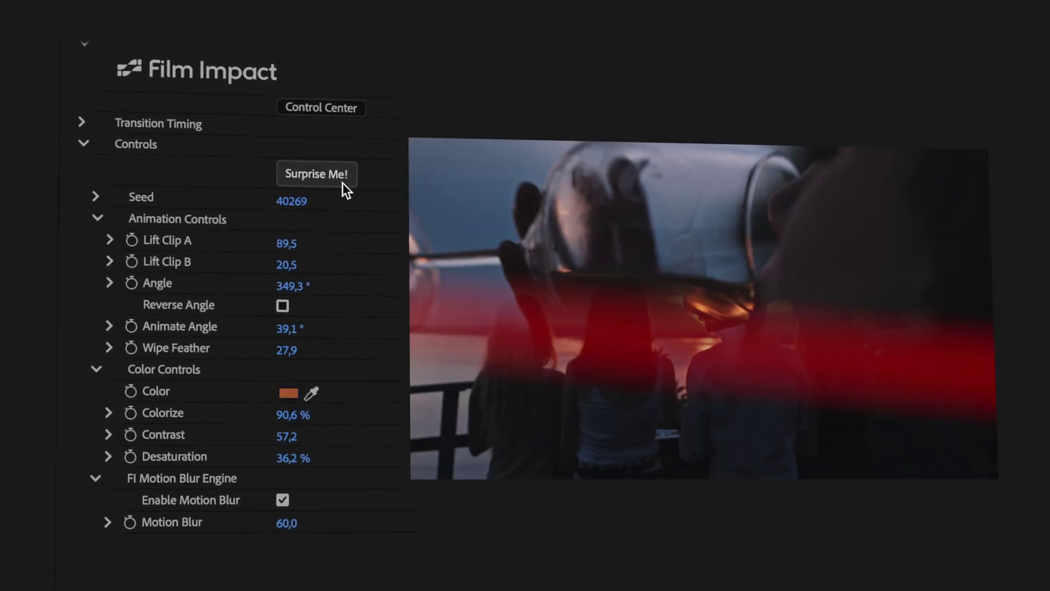
{"action": "left_click", "coordinate": [341, 183]}
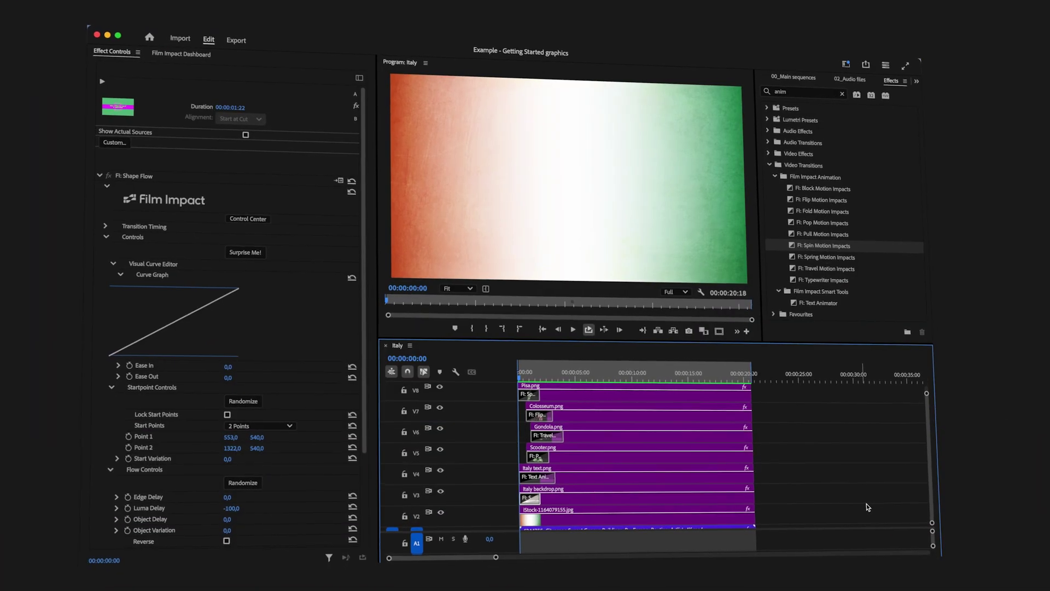
{"action": "key", "text": "space"}
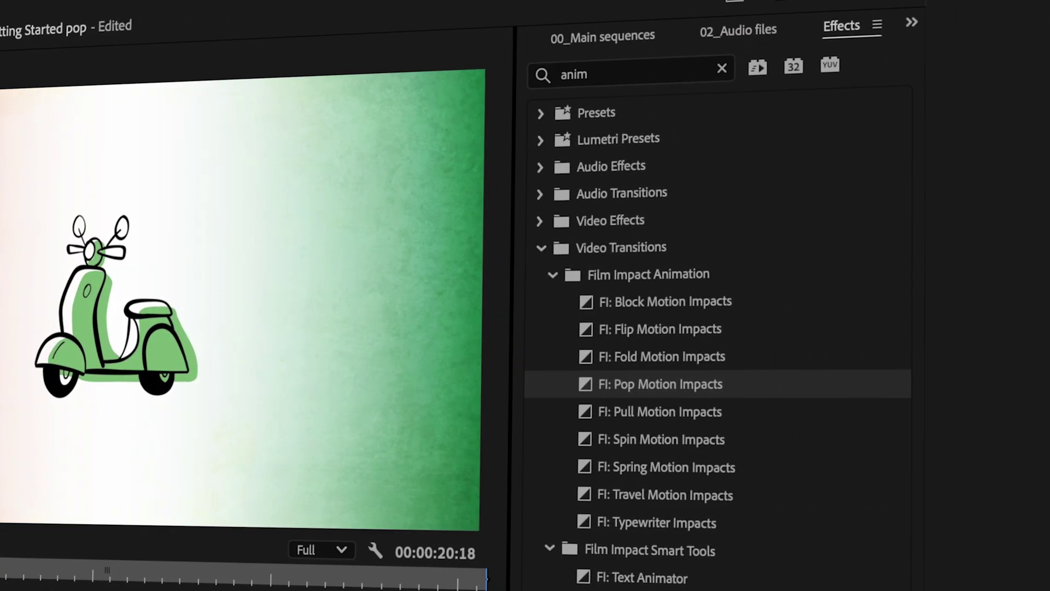
Add FI: Pop Motion Impacts to the Scooter clip start, paste it onto Colosseum and Coffee, and preview.
{"action": "left_click_drag", "start_coordinate": [743, 384], "coordinate": [518, 381]}
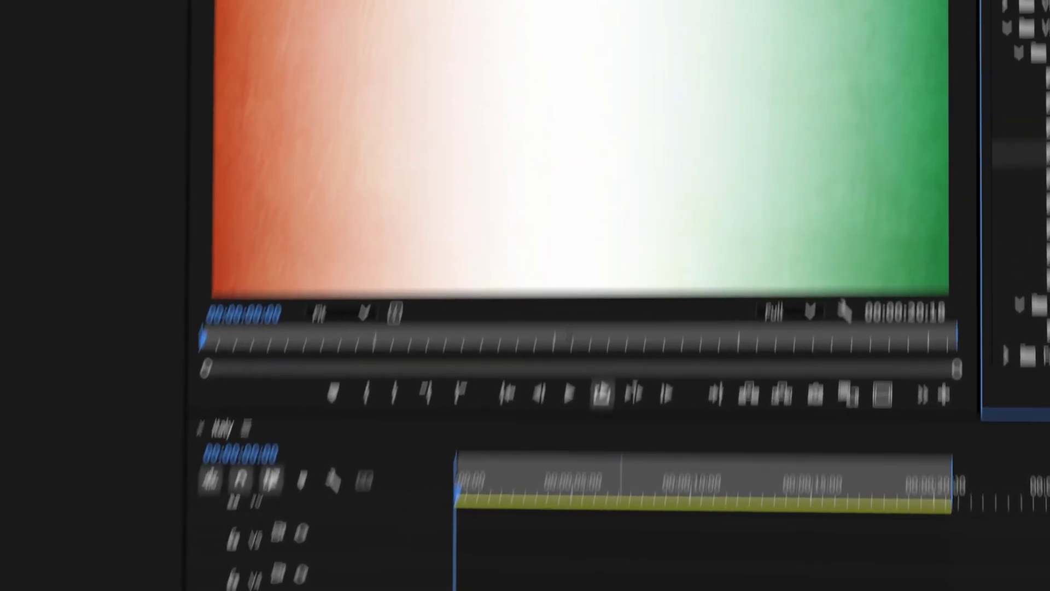
{"action": "key", "text": "space"}
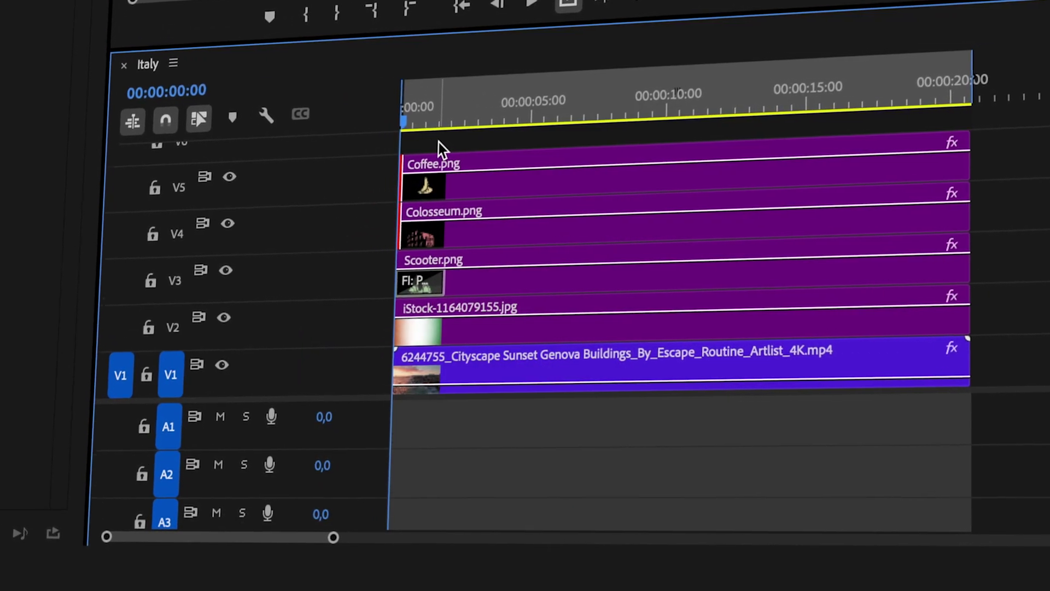
{"action": "key", "text": "ctrl+v"}
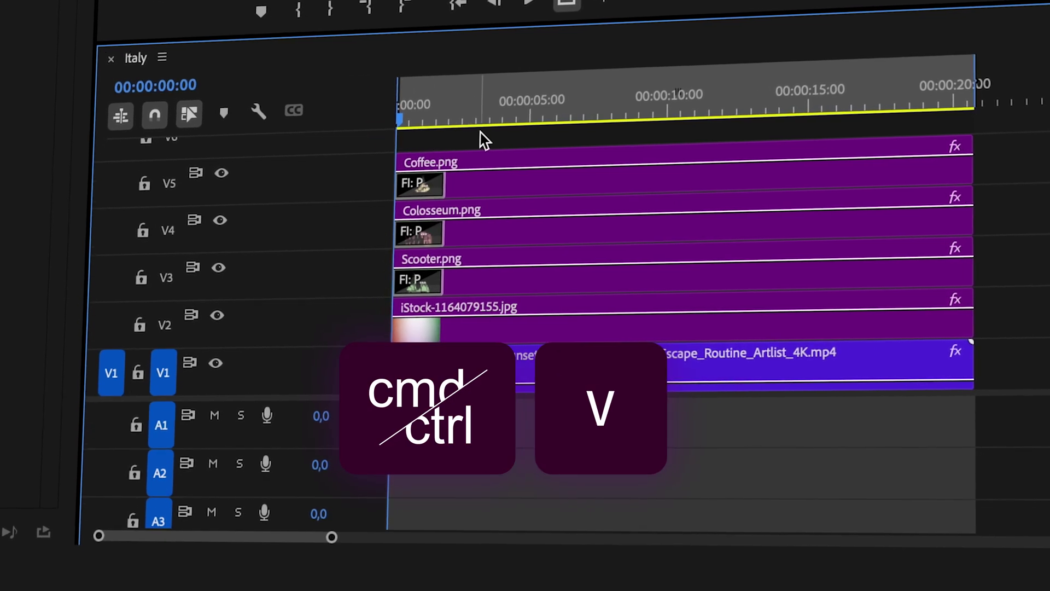
{"action": "key", "text": "space"}
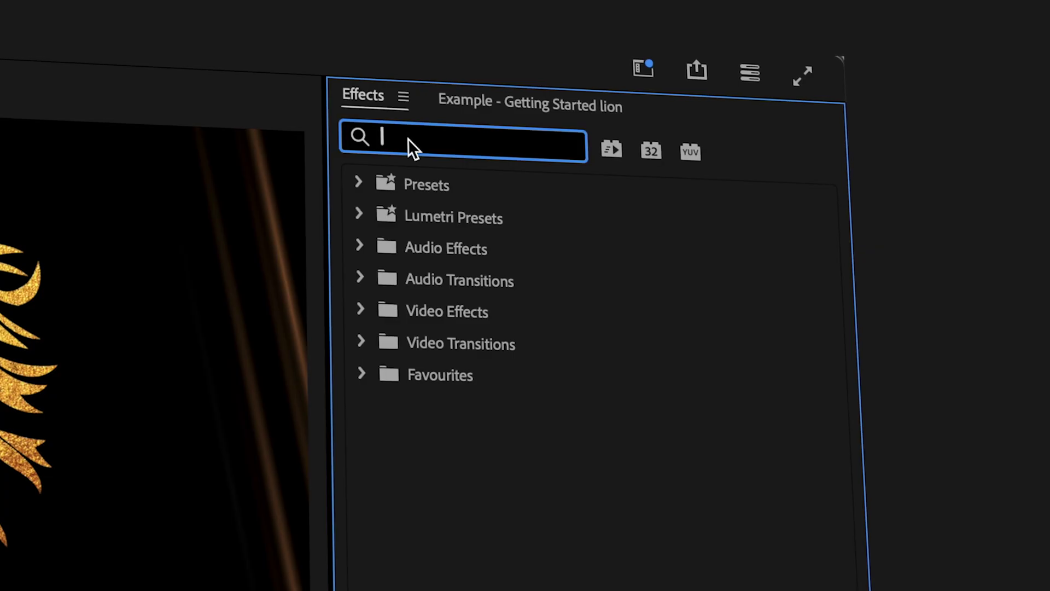
Search Effects for 'shape', place FI: Shape Flow at the V2 clip start, and trim its duration.
{"action": "type", "text": "shape flow"}
{"action": "left_click_drag", "start_coordinate": [514, 405], "coordinate": [330, 534]}
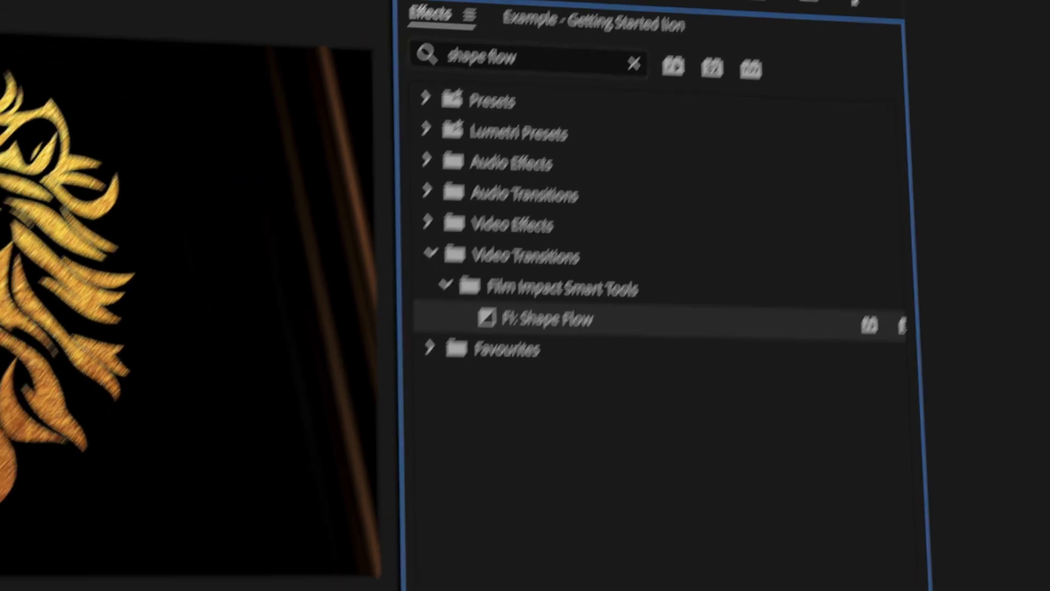
{"action": "left_click_drag", "start_coordinate": [420, 420], "coordinate": [355, 426]}
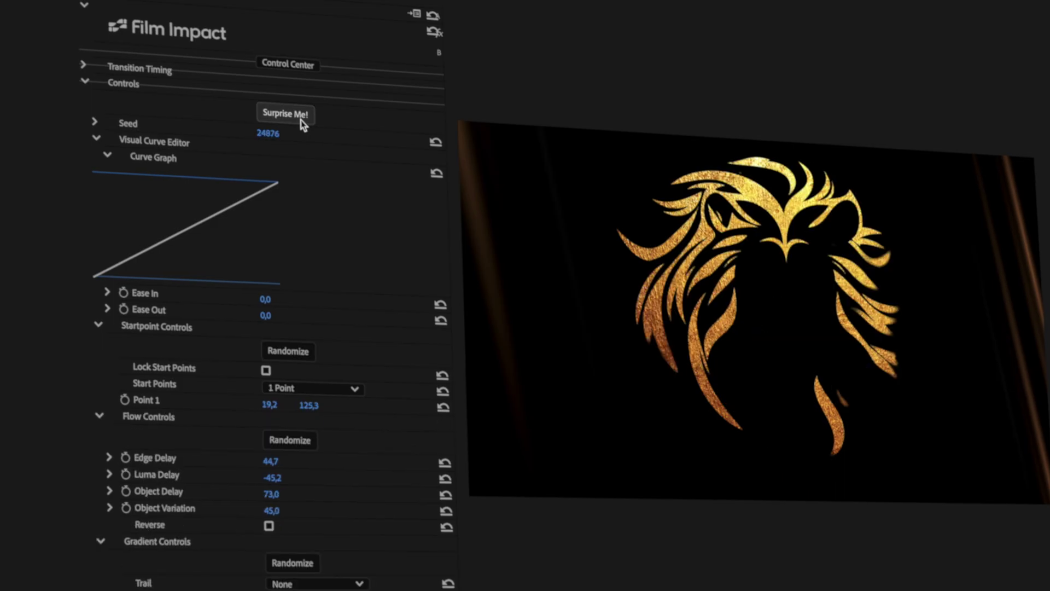
Randomise FI: Shape Flow on the lion clip six times, ending on seed 54762.
{"action": "left_click", "coordinate": [303, 117]}
{"action": "left_click", "coordinate": [303, 117]}
{"action": "left_click", "coordinate": [343, 197]}
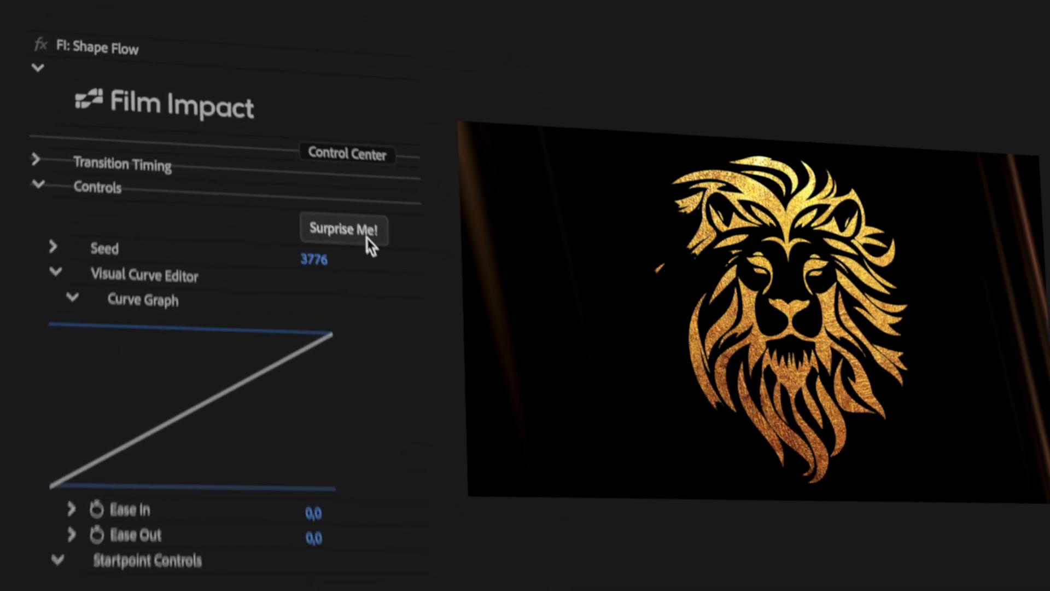
{"action": "left_click", "coordinate": [343, 192]}
{"action": "left_click", "coordinate": [343, 193]}
{"action": "left_click", "coordinate": [374, 252]}
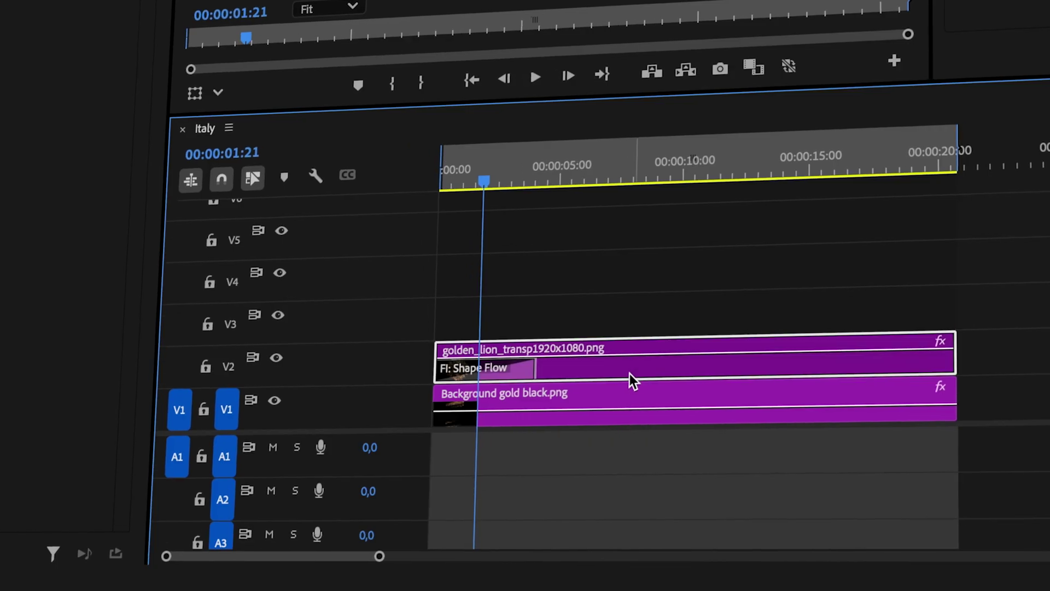
{"action": "right_click", "coordinate": [629, 378]}
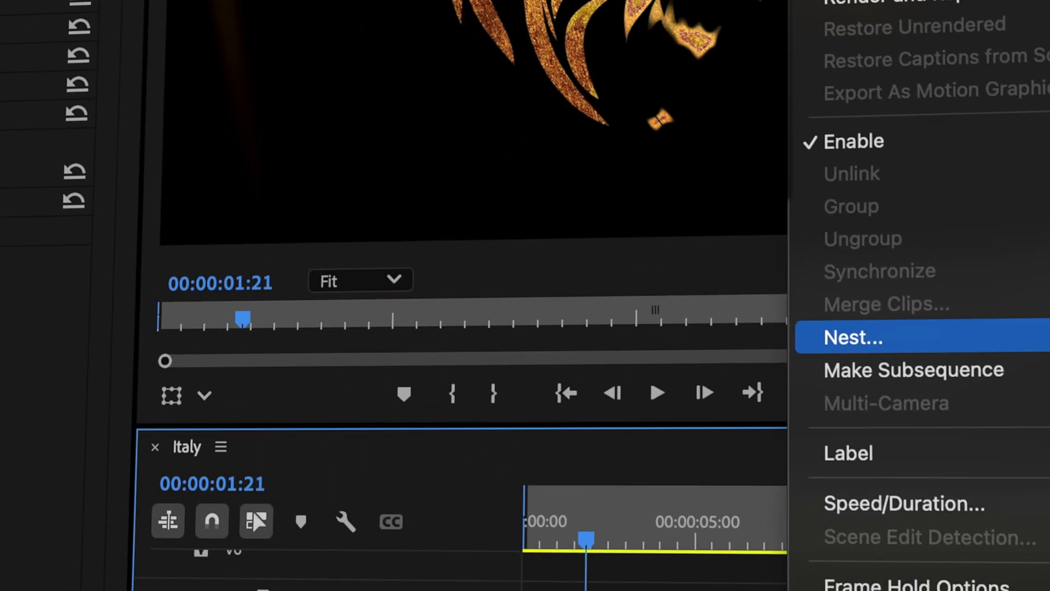
Nest the lion clip into a new sequence named 'Lion shape fl'.
{"action": "left_click", "coordinate": [817, 276]}
{"action": "type", "text": "Lion shape fl"}
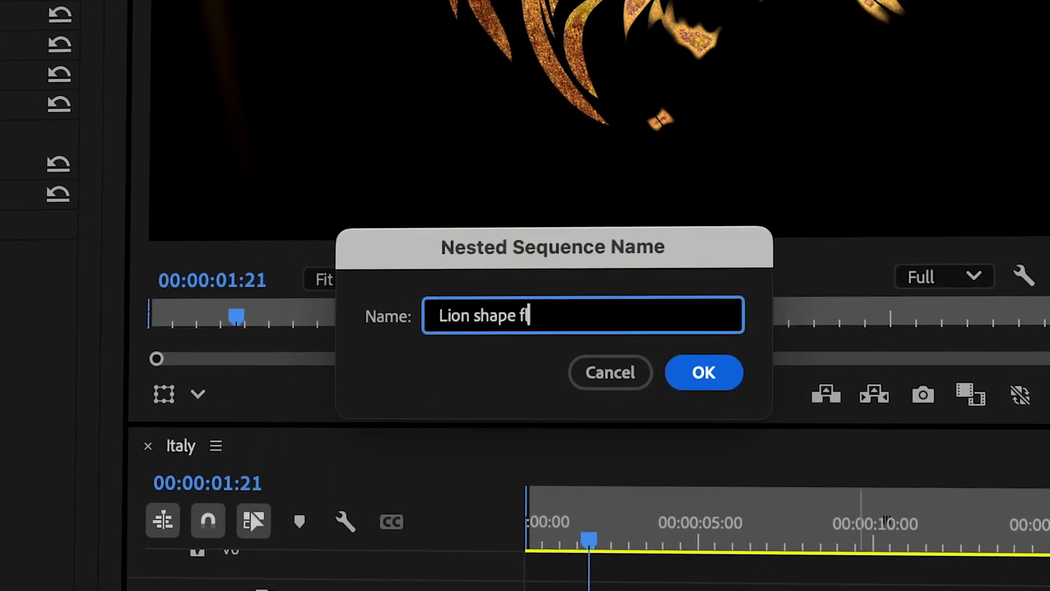
{"action": "key", "text": "Return"}
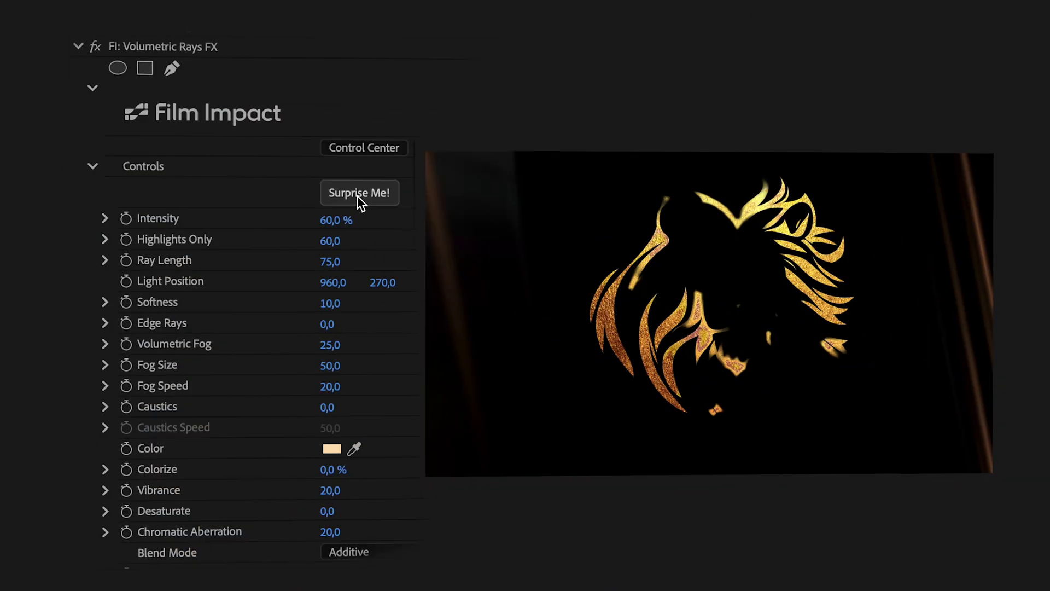
Randomise FI: Volumetric Rays FX five times until golden rays surround the lion.
{"action": "left_click", "coordinate": [356, 195]}
{"action": "left_click", "coordinate": [357, 195]}
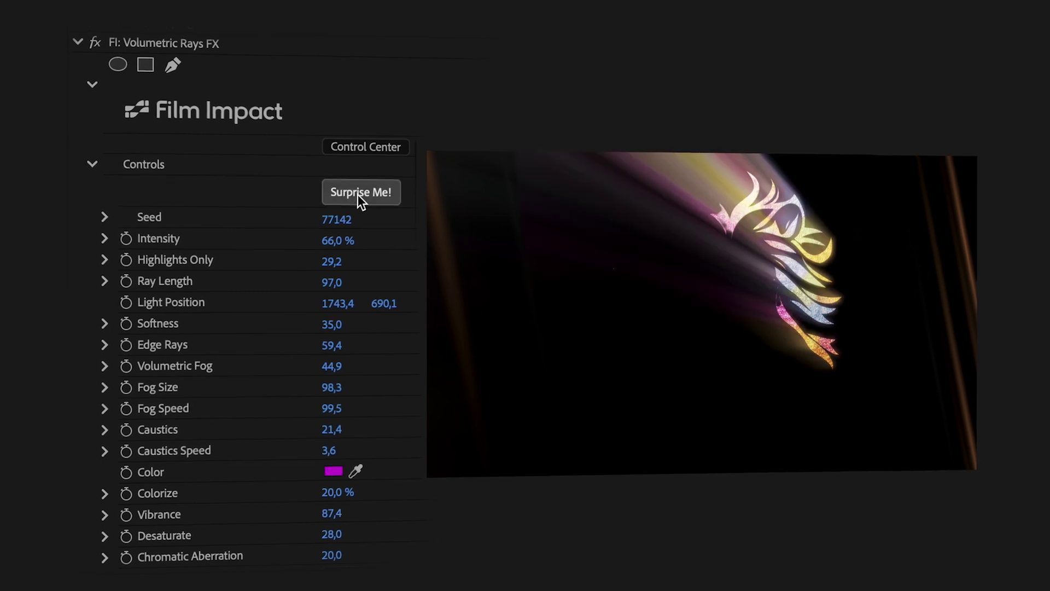
{"action": "left_click", "coordinate": [357, 195]}
{"action": "left_click", "coordinate": [358, 194]}
{"action": "left_click", "coordinate": [360, 194]}
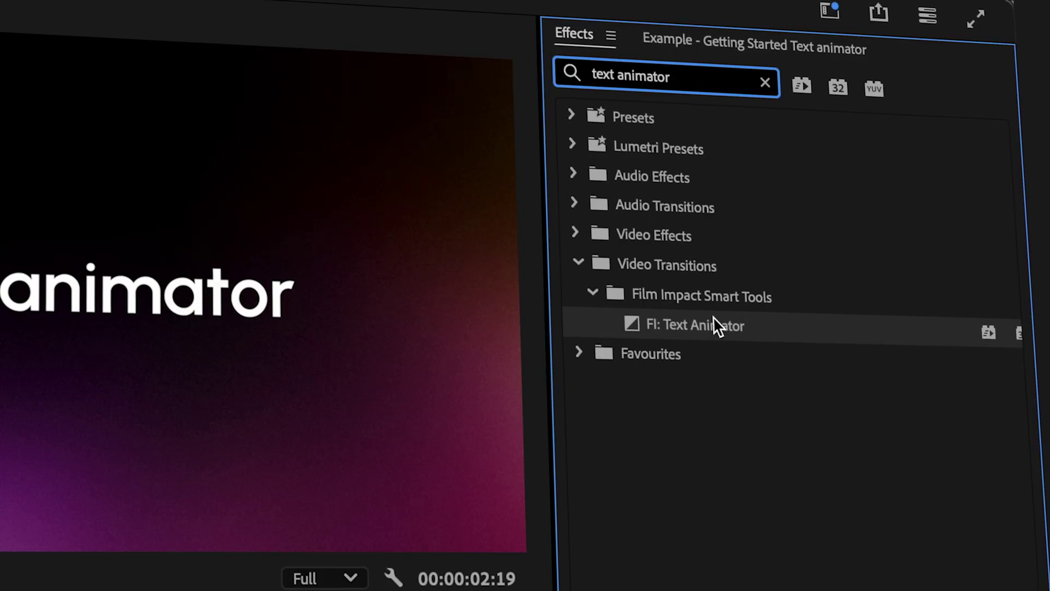
Apply FI: Text Animator to the Text animator title clip on track V2.
{"action": "left_click_drag", "start_coordinate": [715, 323], "coordinate": [477, 432]}
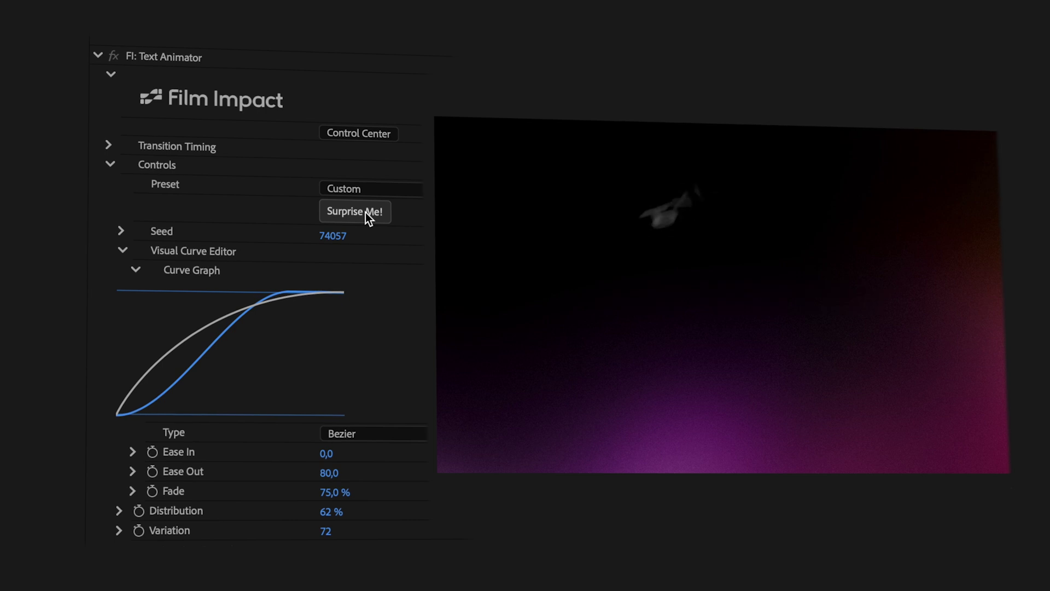
Randomise the FI: Text Animator settings four times with Surprise Me!, ending at seed 32889.
{"action": "left_click", "coordinate": [366, 212]}
{"action": "left_click", "coordinate": [366, 212]}
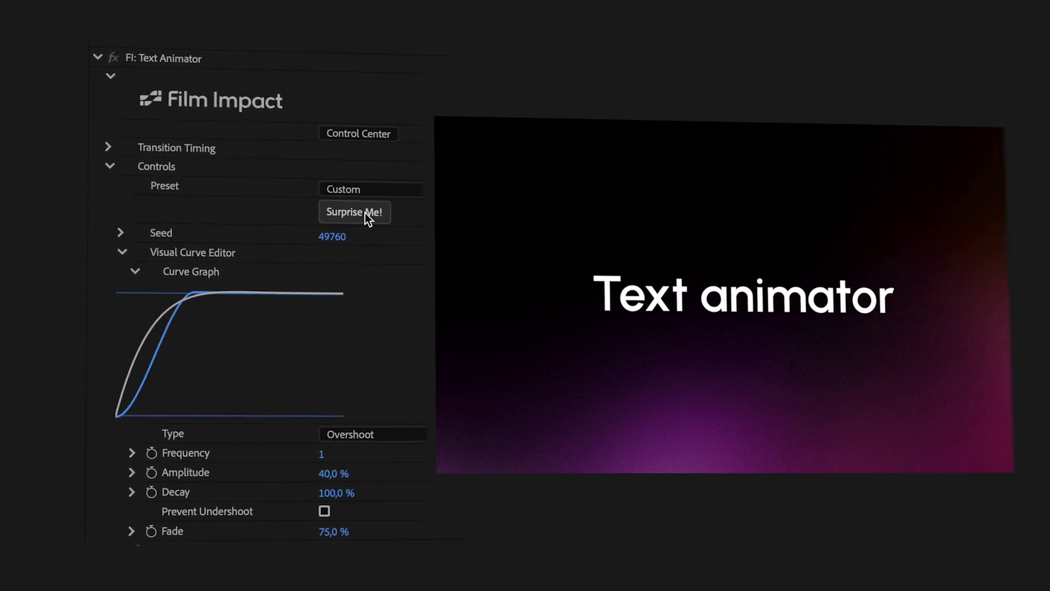
{"action": "left_click", "coordinate": [365, 212]}
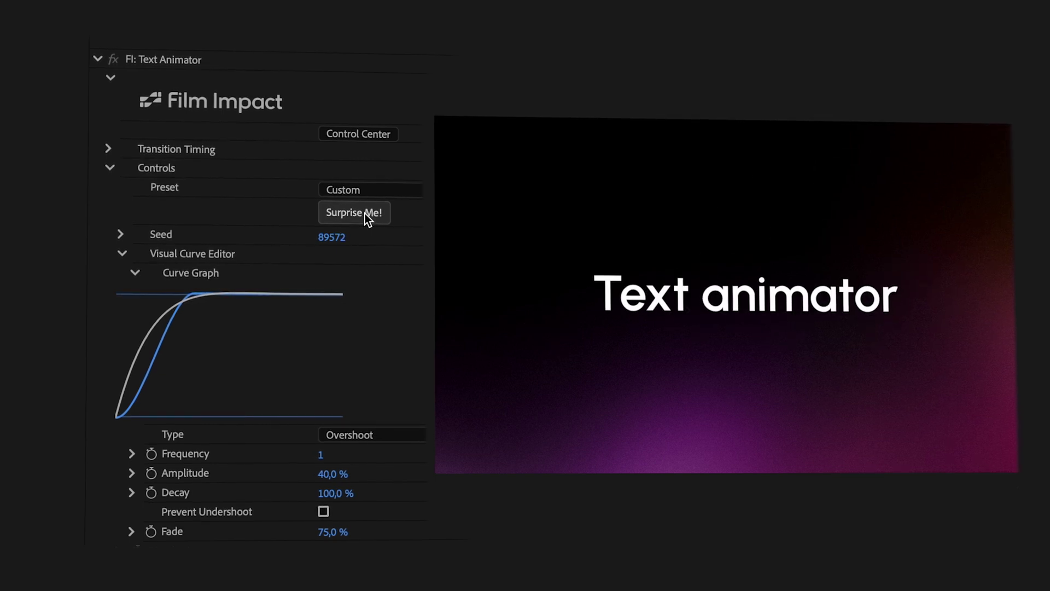
{"action": "left_click", "coordinate": [365, 214]}
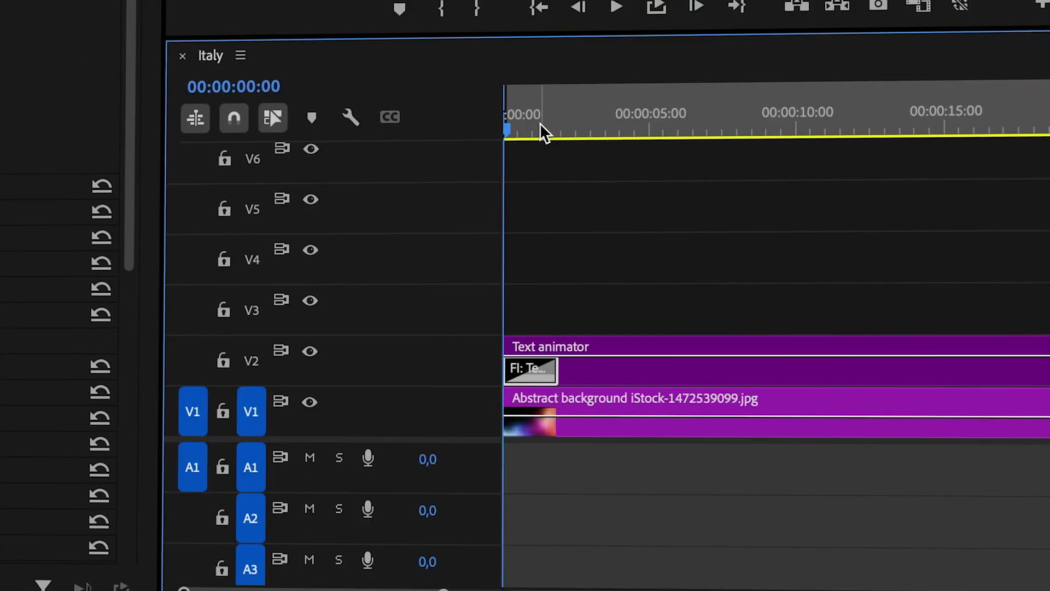
Mark an Out point at 00:00:02:16 in the Italy sequence and play that range on loop.
{"action": "left_click_drag", "start_coordinate": [565, 126], "coordinate": [582, 126]}
{"action": "key", "text": "o"}
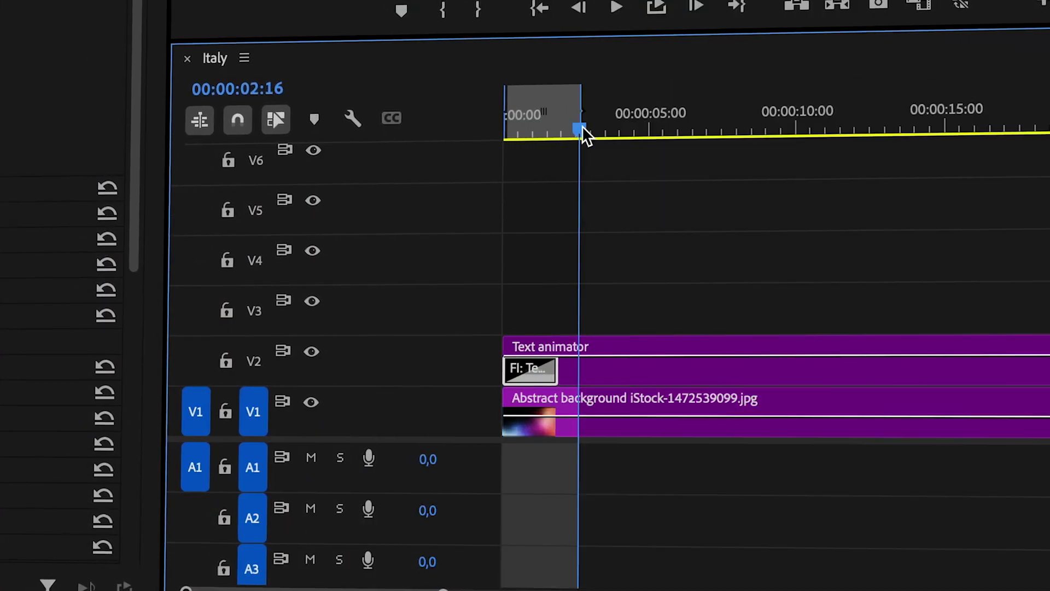
{"action": "left_click", "coordinate": [543, 130]}
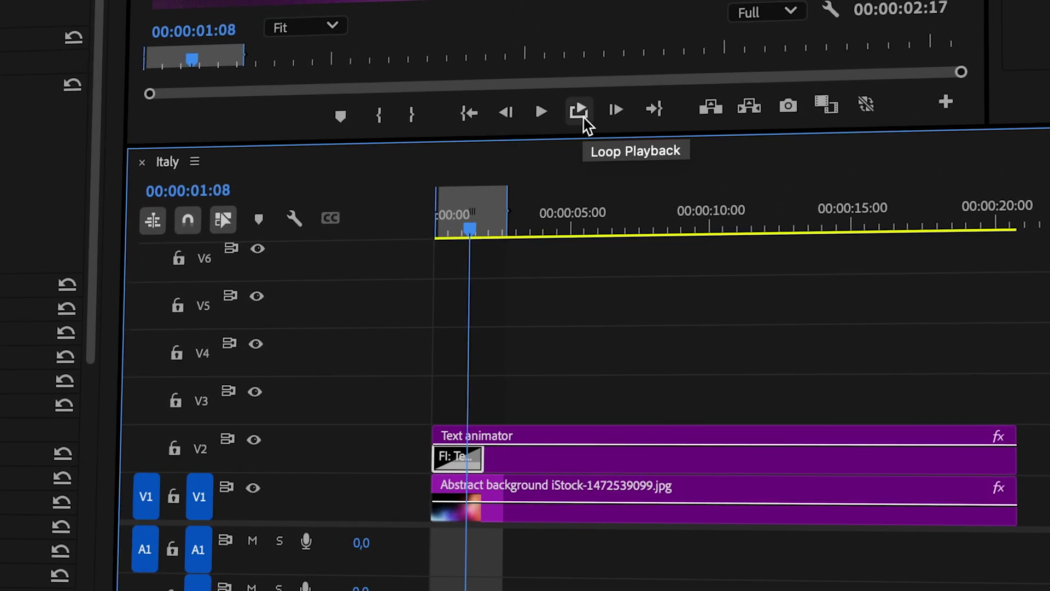
{"action": "left_click", "coordinate": [580, 113]}
{"action": "key", "text": "space"}
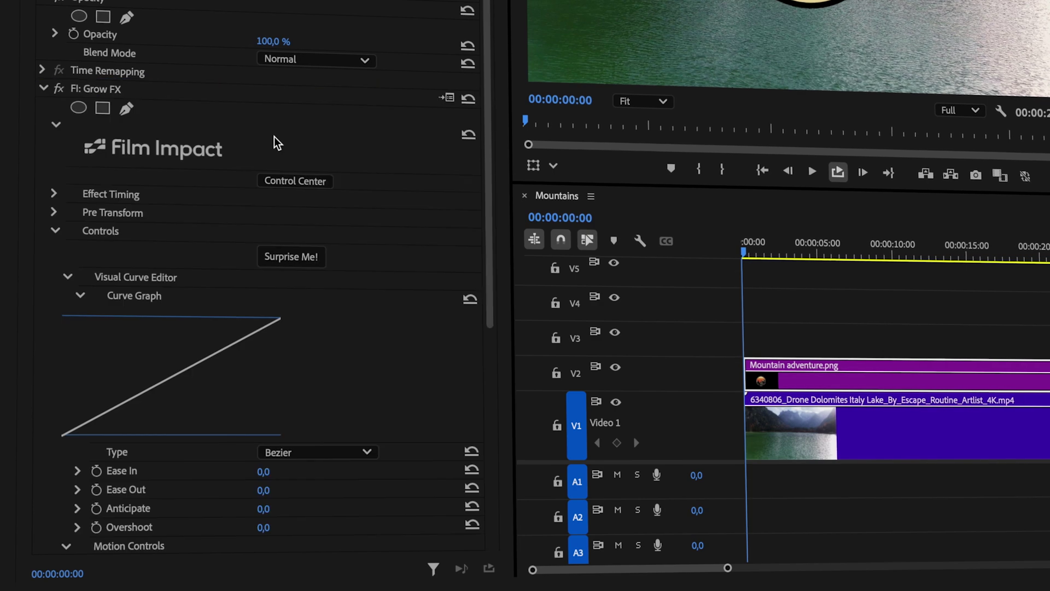
Play the Mountains sequence twice to watch the logo grow, with Grow FX Motion Controls shown.
{"action": "scroll", "coordinate": [386, 330], "scroll_direction": "down", "scroll_amount": 10}
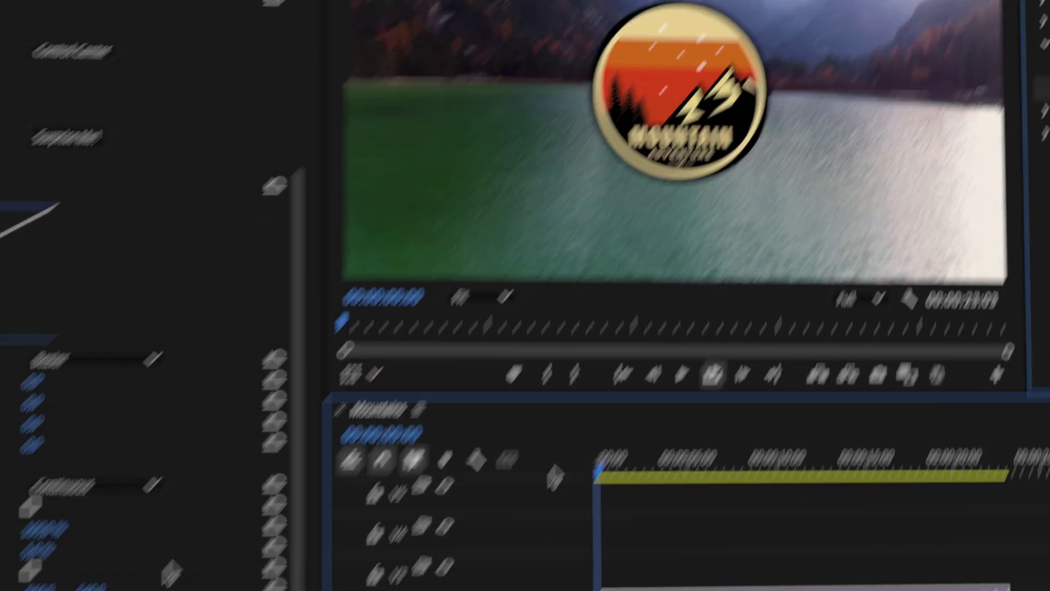
{"action": "key", "text": "space"}
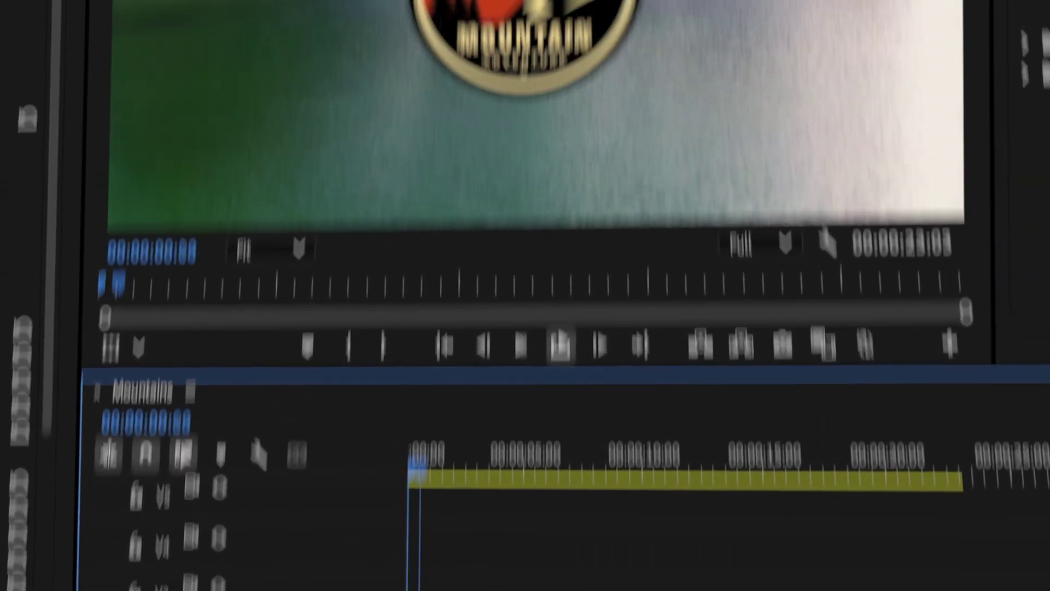
{"action": "key", "text": "space"}
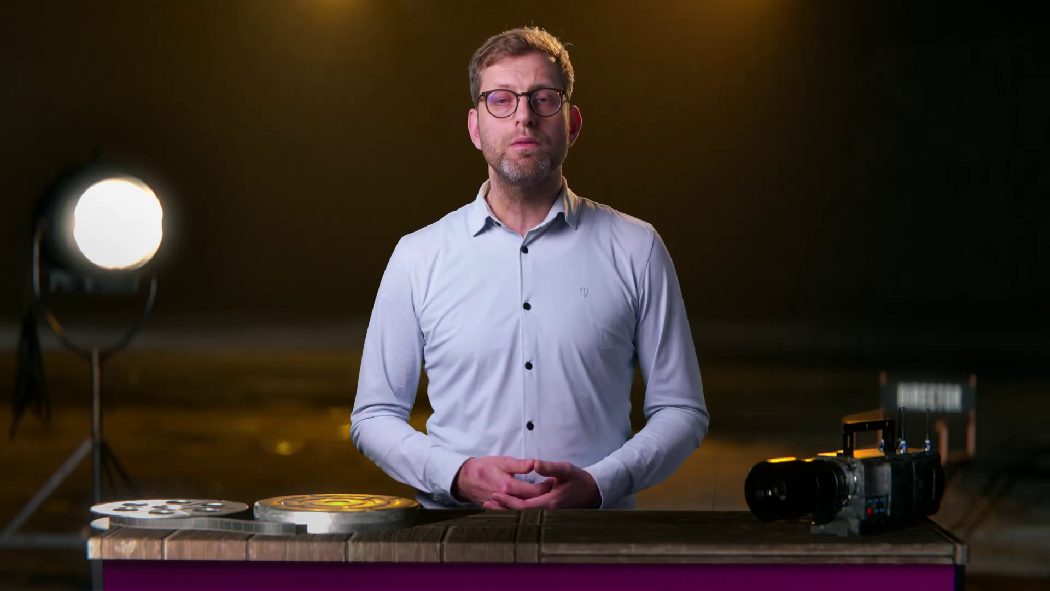
Open the Grow FX Mode dropdown, which is still set to Continuous.
{"action": "left_click", "coordinate": [430, 321]}
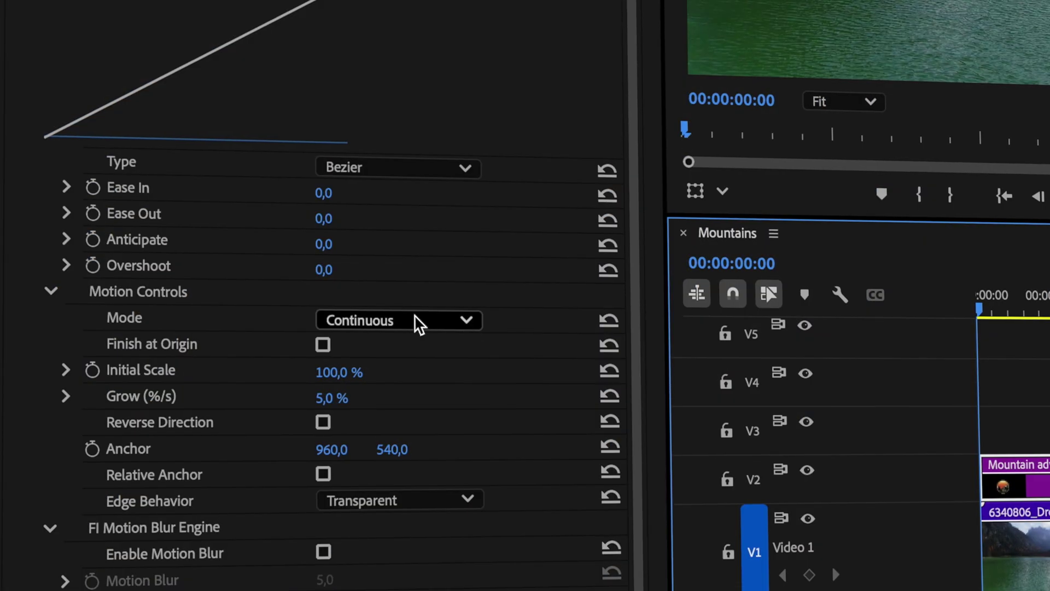
Switch Grow FX Mode to Destination and lower Target Scale from 150% to 131%.
{"action": "left_click", "coordinate": [416, 319]}
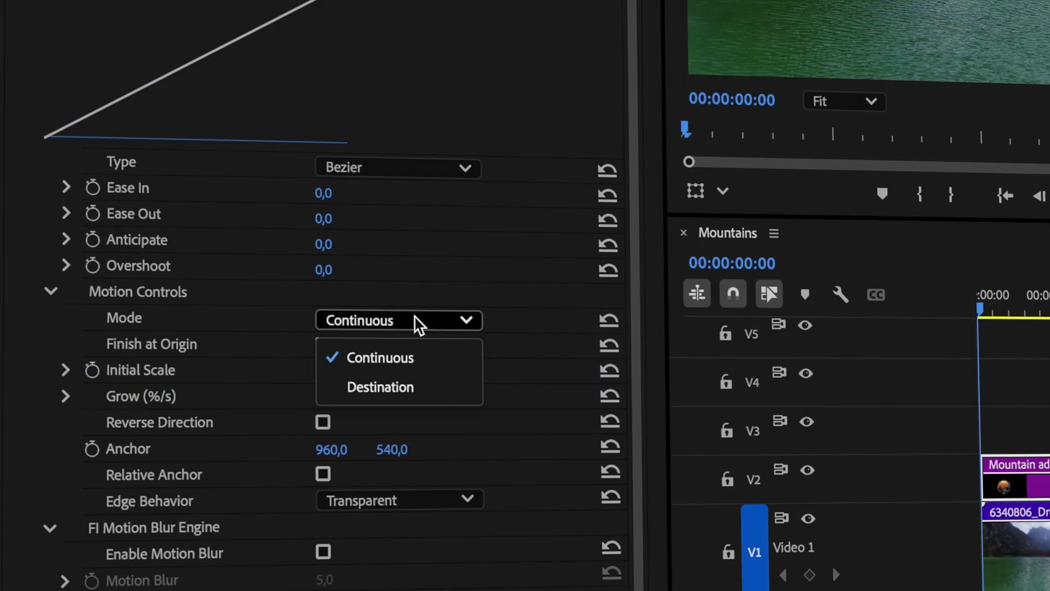
{"action": "left_click", "coordinate": [408, 381]}
{"action": "left_click_drag", "start_coordinate": [342, 408], "coordinate": [331, 408]}
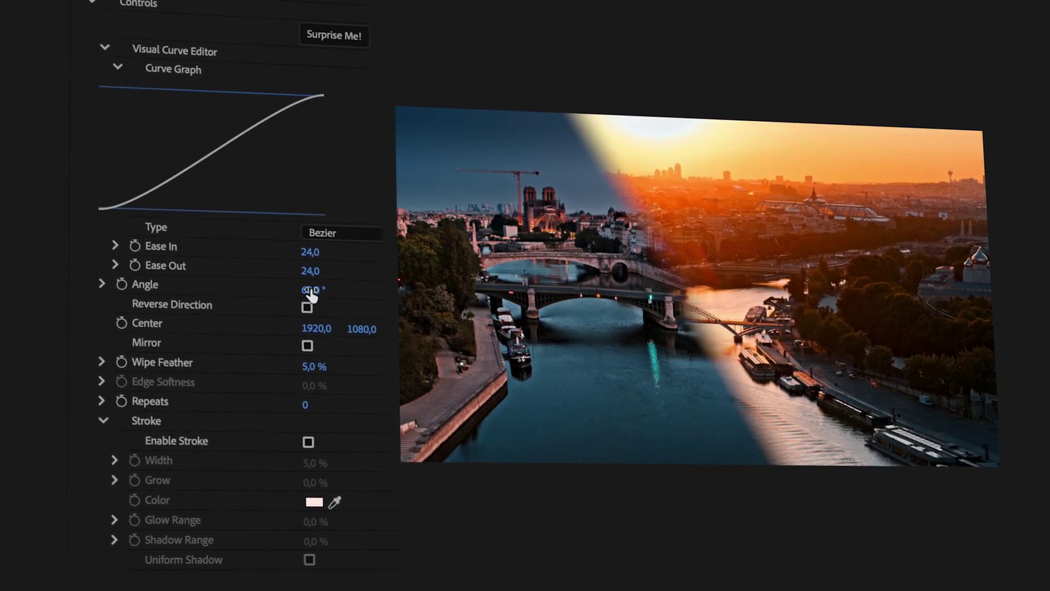
Give FI Wipe a 9% orange stroke with negative Shadow Range, then scroll Film Impact's tutorials.
{"action": "mouse_move", "coordinate": [313, 464]}
{"action": "left_mouse_down"}
{"action": "mouse_move", "coordinate": [350, 464]}
{"action": "mouse_move", "coordinate": [317, 464]}
{"action": "left_mouse_up"}
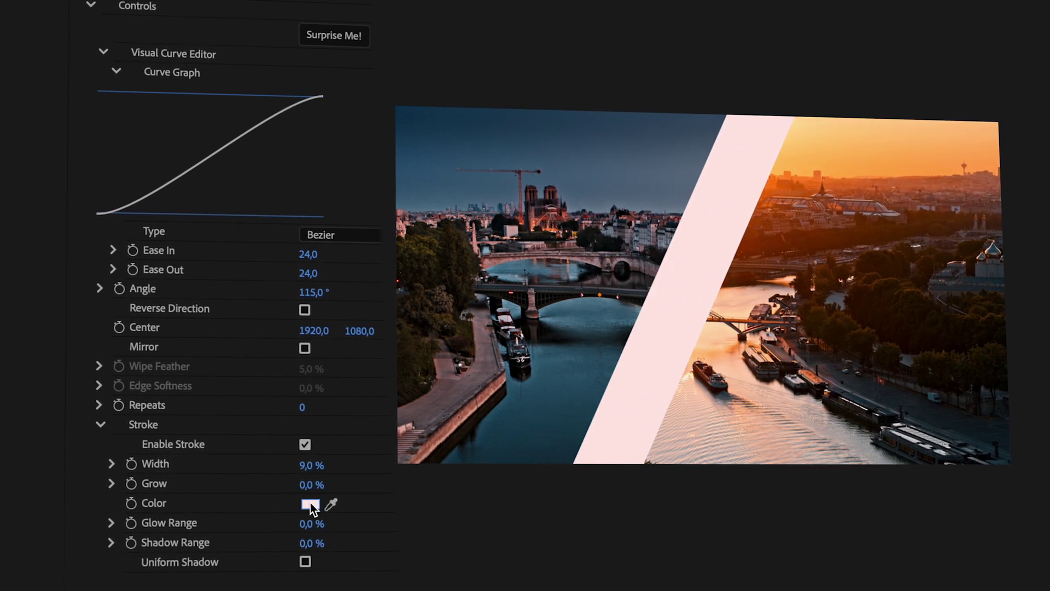
{"action": "key", "text": "Return"}
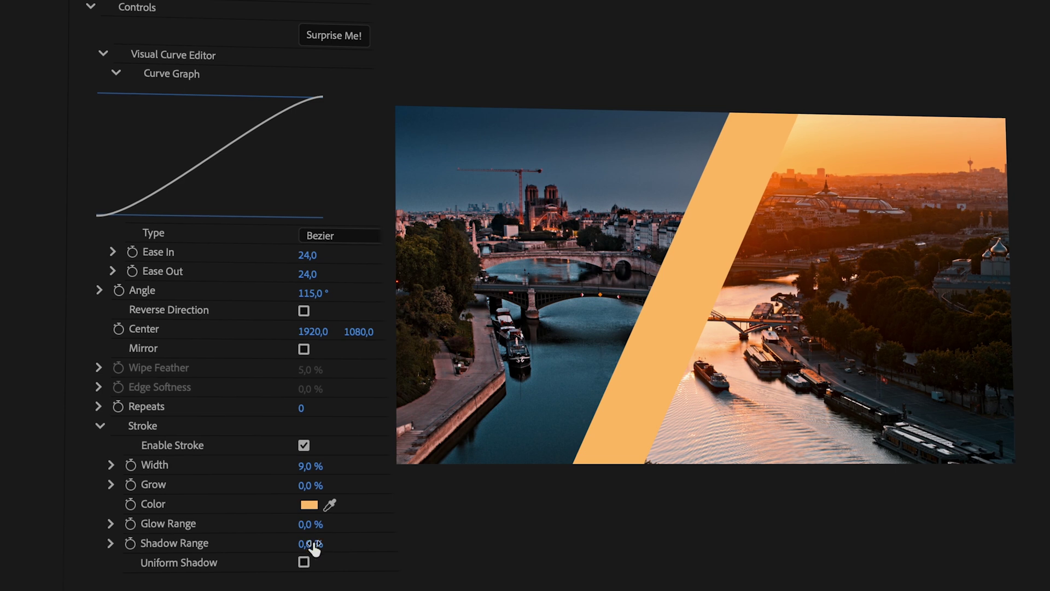
{"action": "left_click_drag", "start_coordinate": [315, 547], "coordinate": [298, 547]}
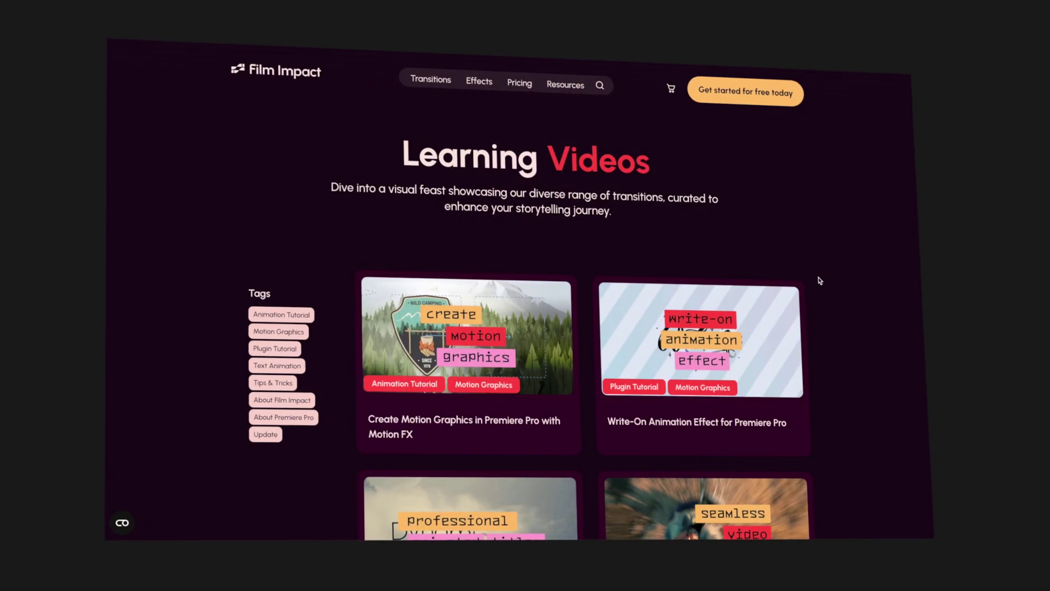
{"action": "scroll", "coordinate": [865, 339], "scroll_direction": "down", "scroll_amount": 4}
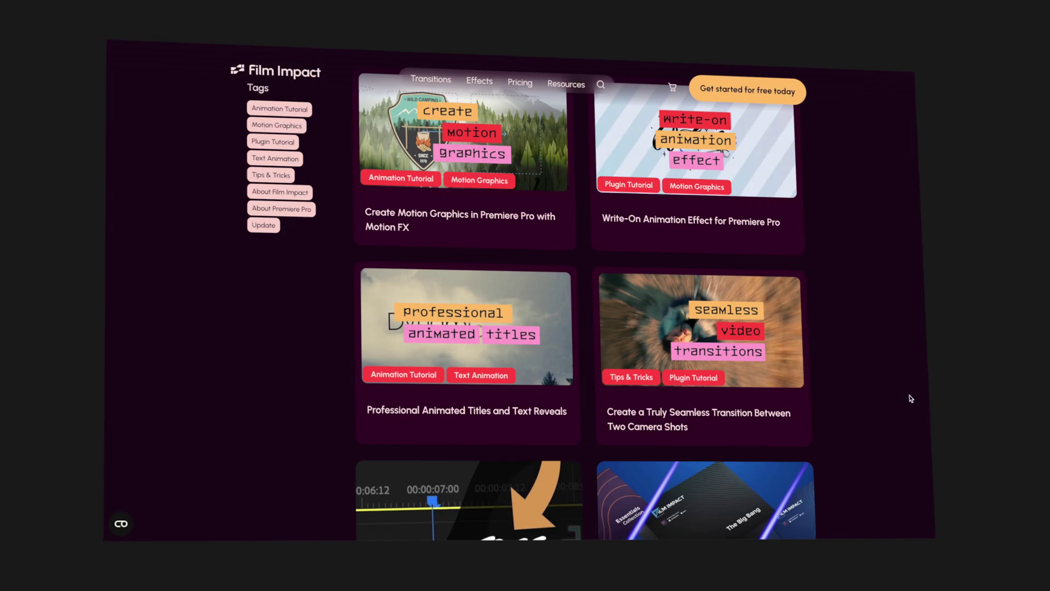
{"action": "scroll", "coordinate": [911, 398], "scroll_direction": "down", "scroll_amount": 3}
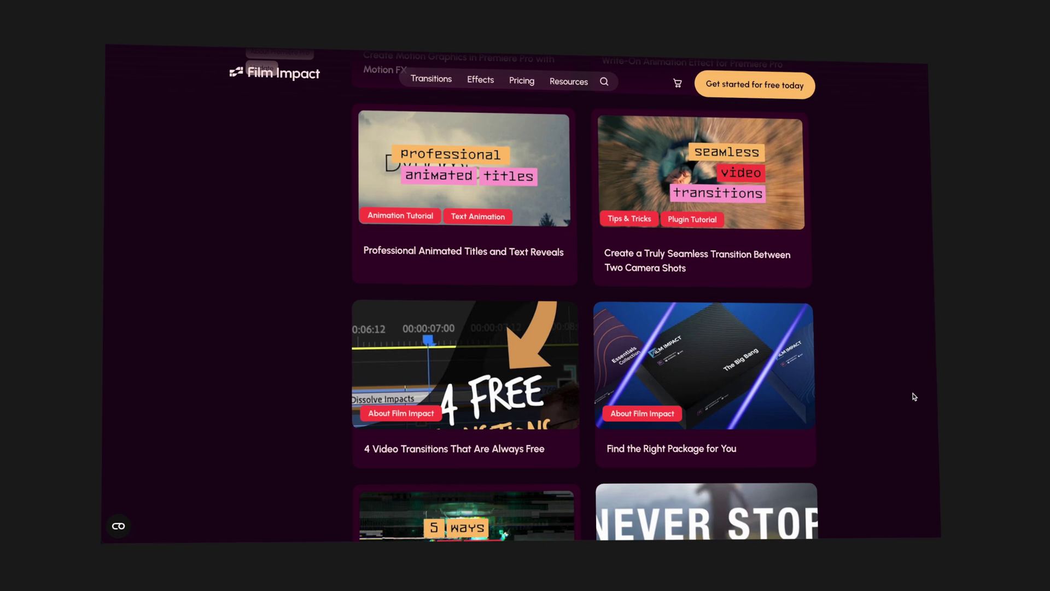